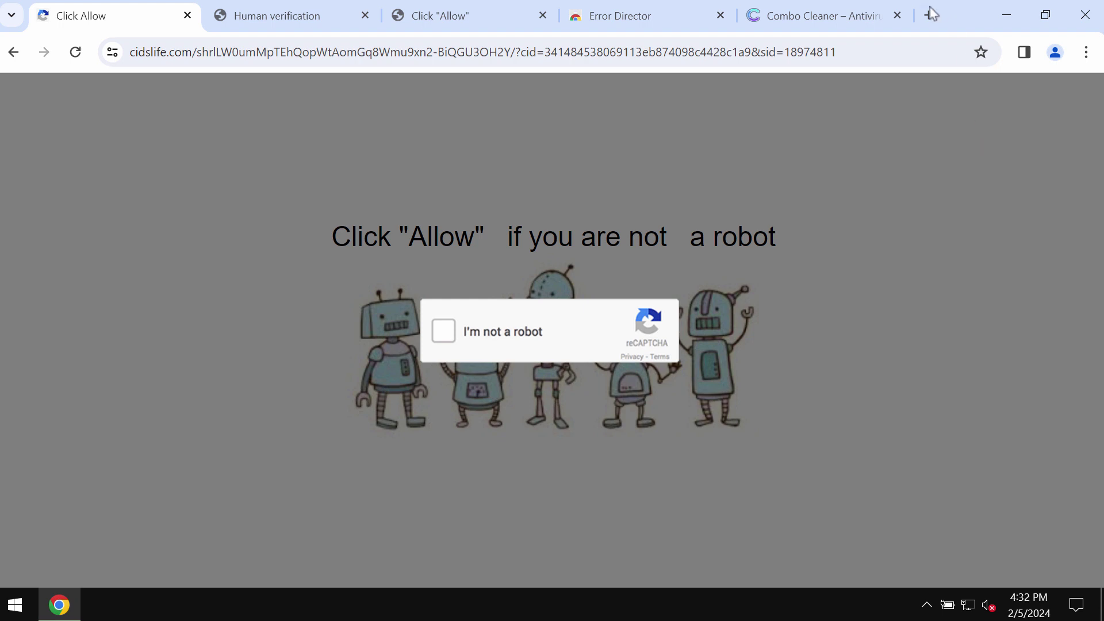
Close the Combo Cleaner – Antivirus tab in Chrome.
click(897, 15)
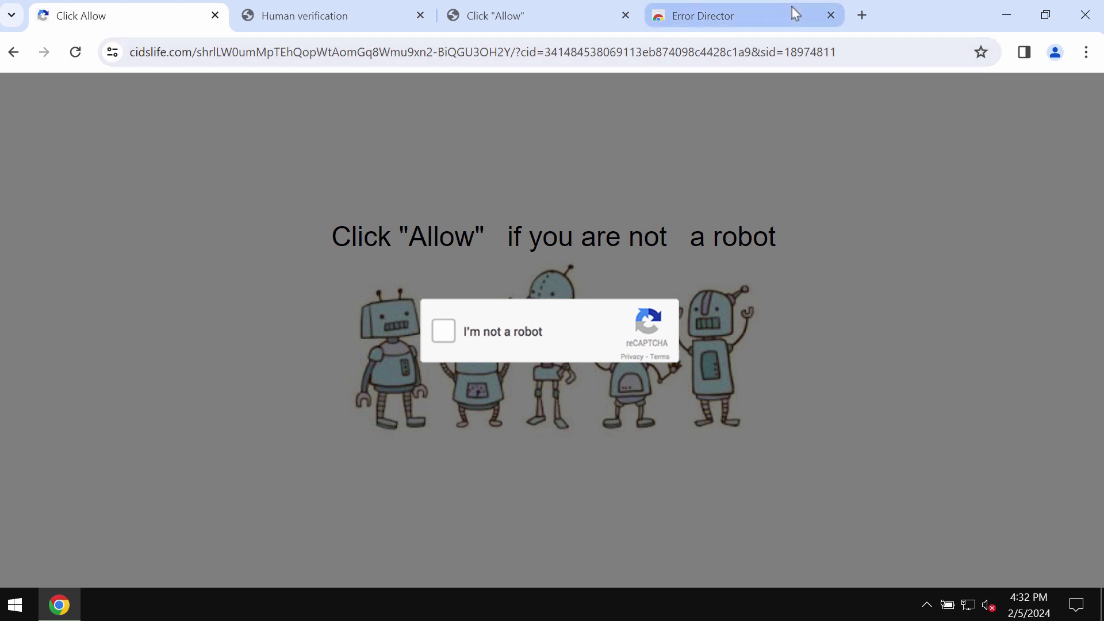
Open Chrome's Notifications site settings under Privacy and security to review blocked sites.
click(1087, 52)
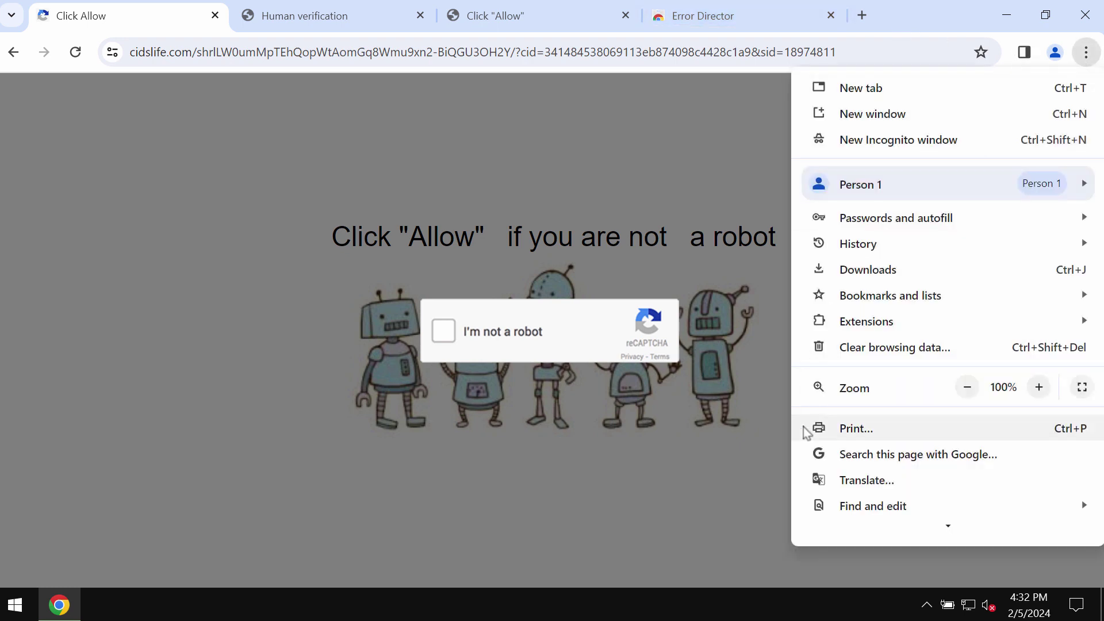
scroll(808, 434, down, 1)
scroll(919, 509, down, 1)
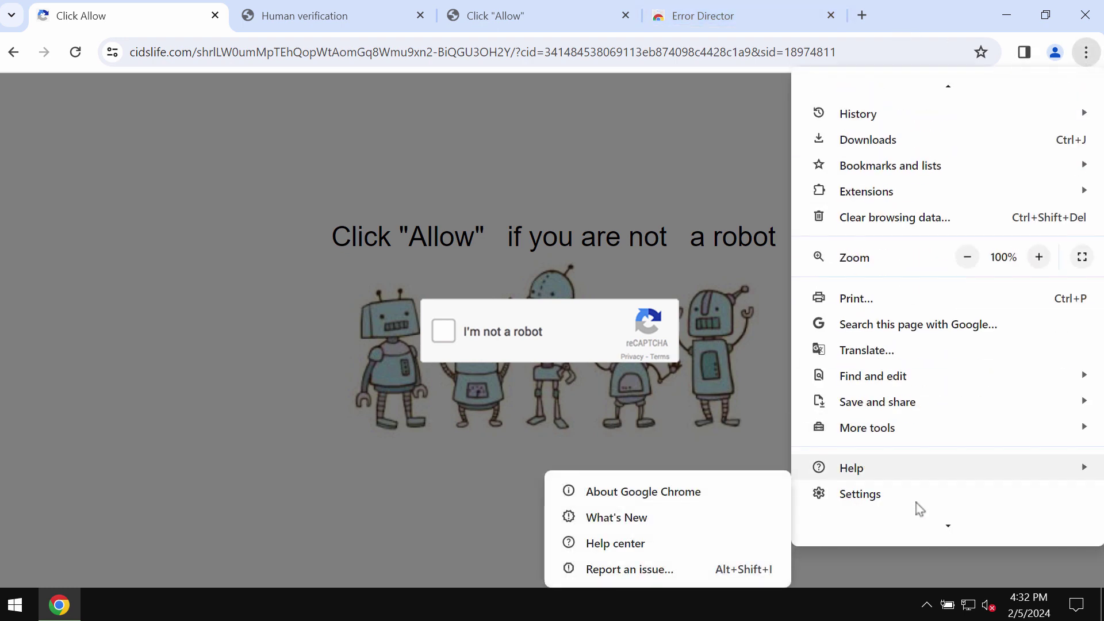
click(911, 494)
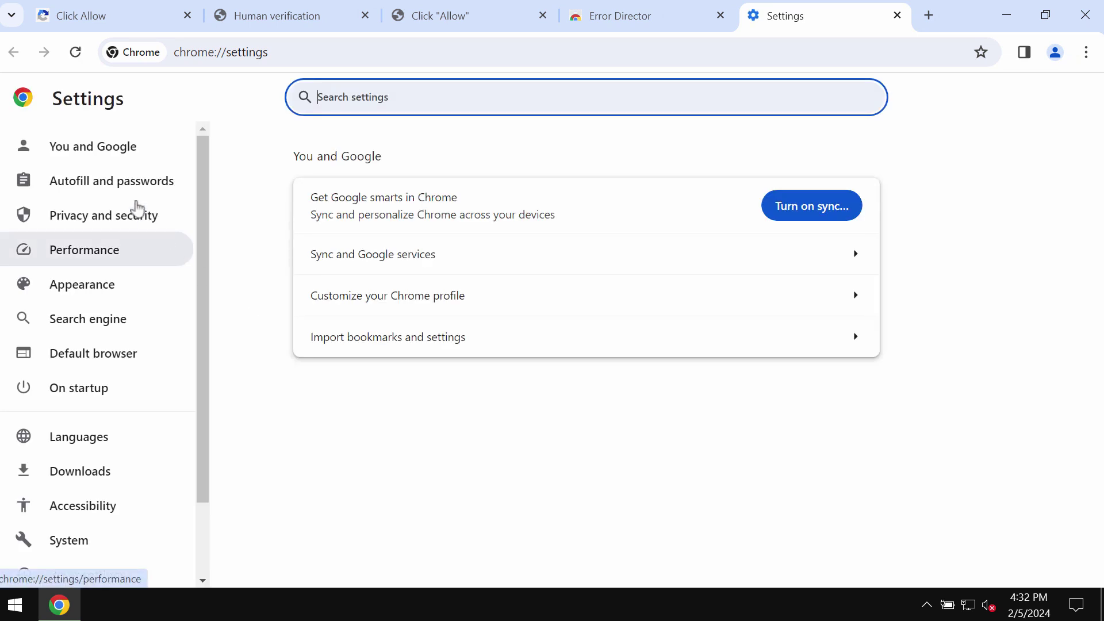
click(143, 216)
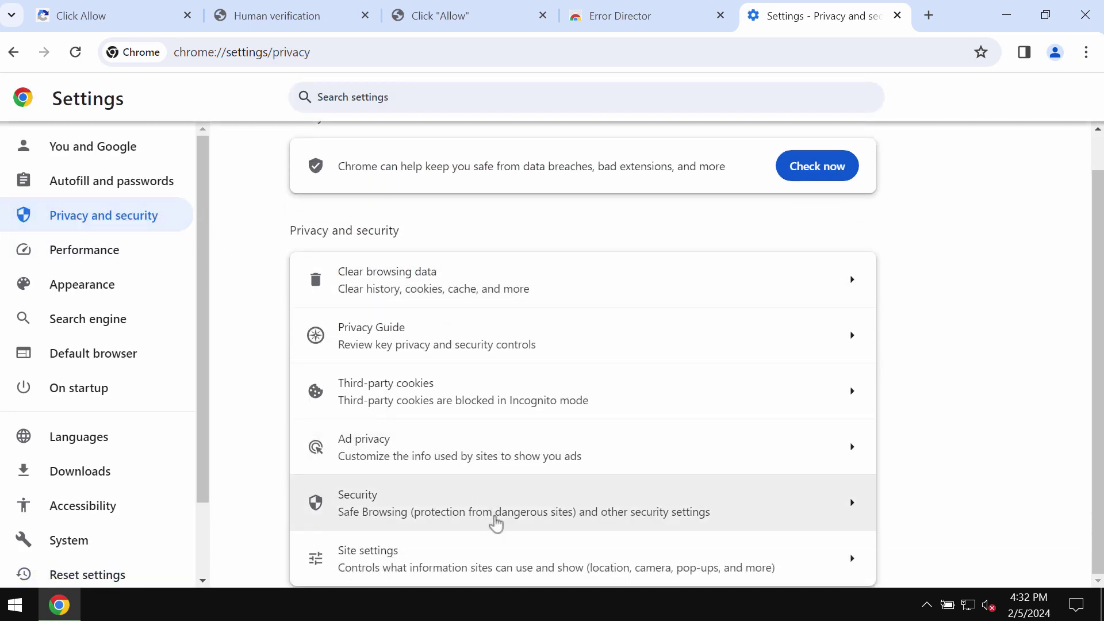
click(502, 557)
scroll(610, 453, down, 4)
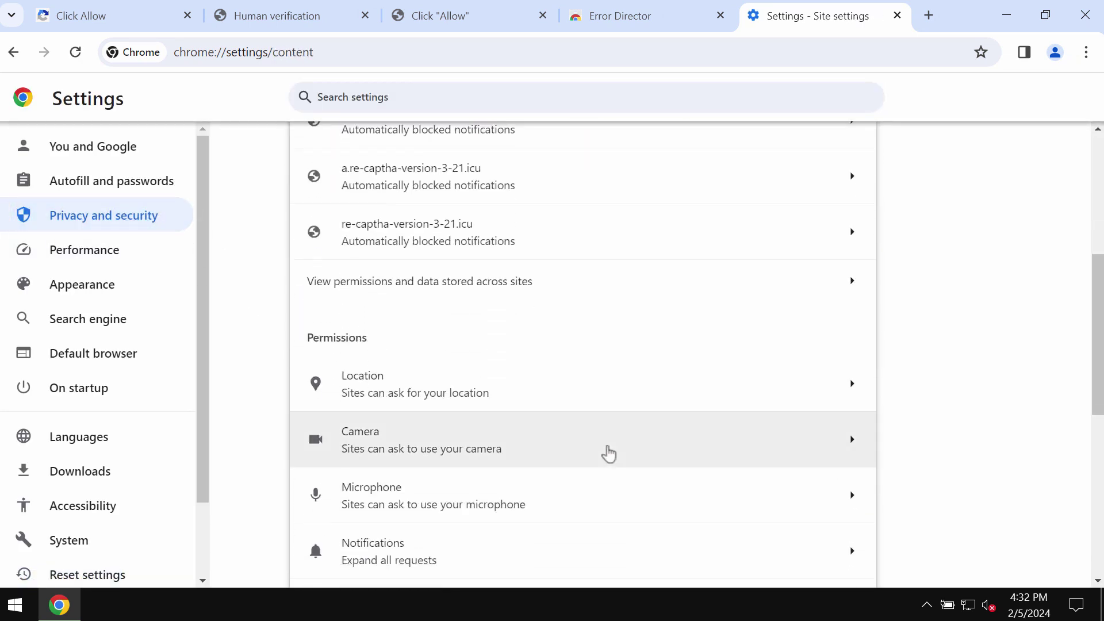
scroll(608, 454, down, 2)
click(612, 373)
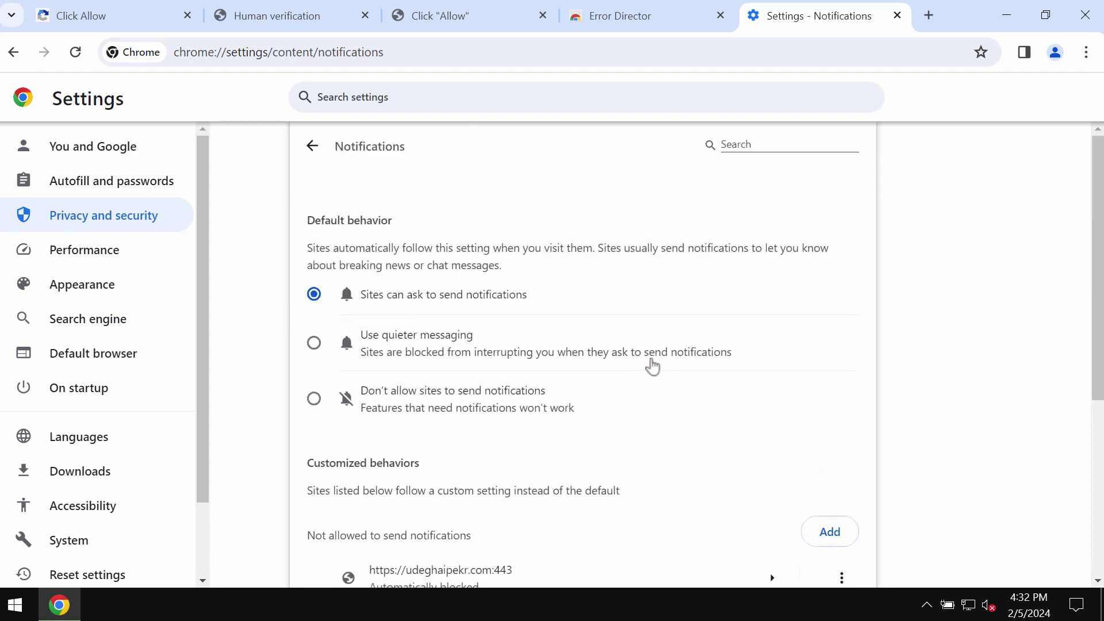
scroll(657, 364, down, 3)
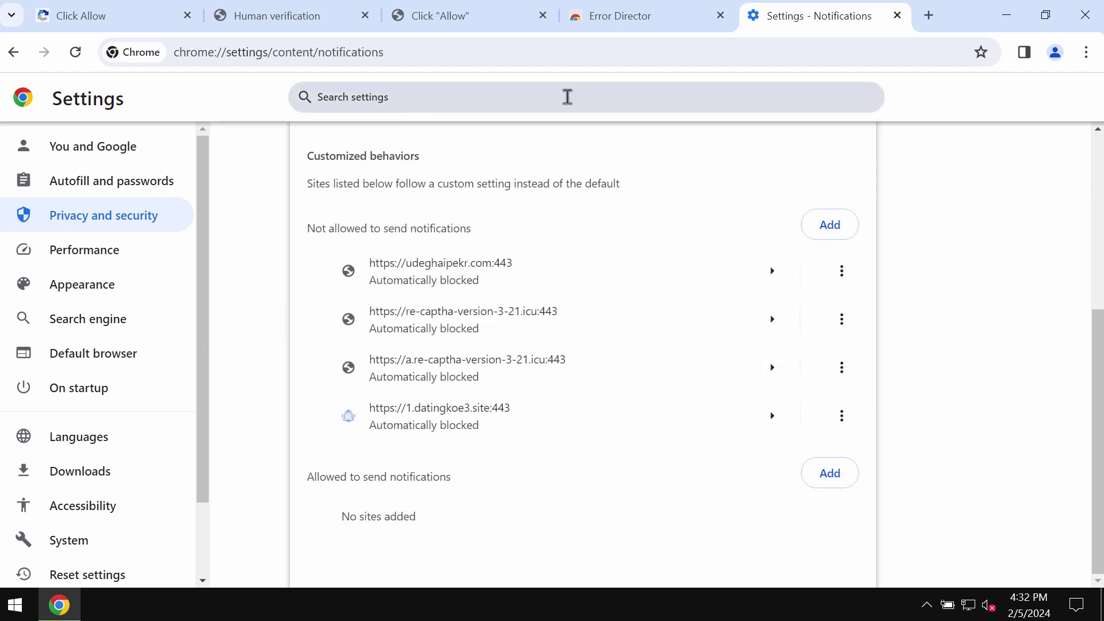
Load combocleaner.com, close the Click Allow tab, and minimize Chrome.
click(562, 42)
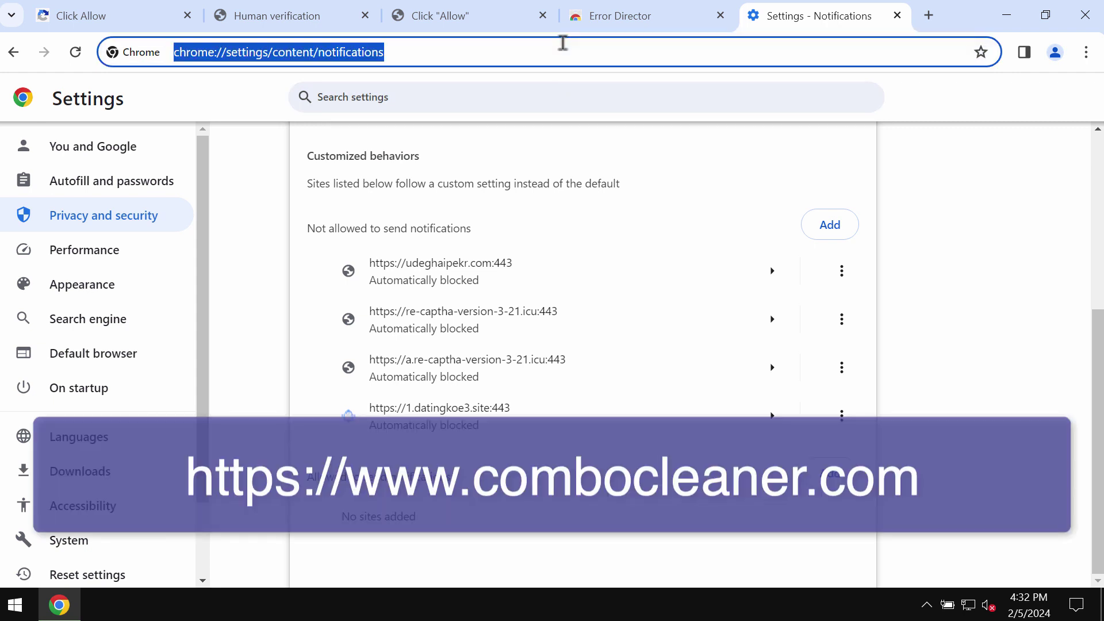
text(combocleaner.com)
key(Return)
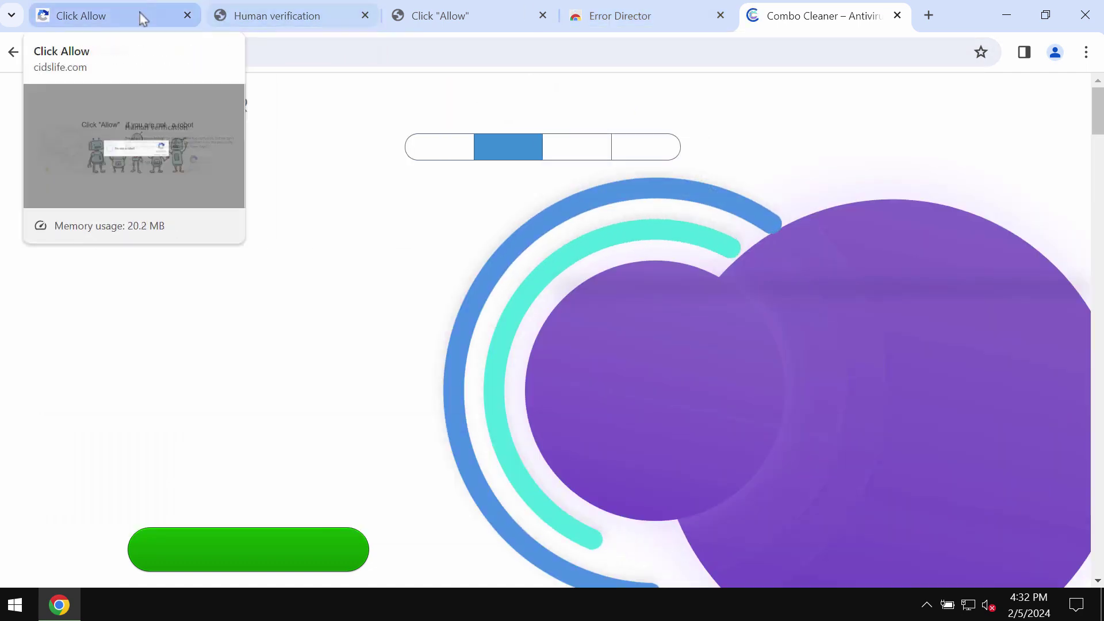
click(122, 16)
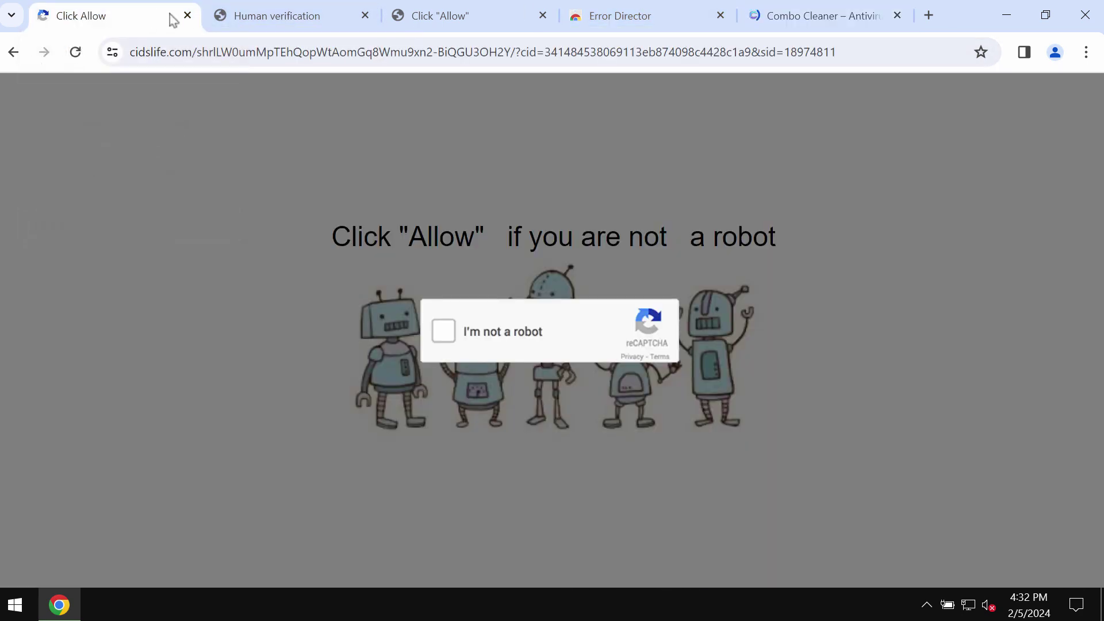
click(188, 15)
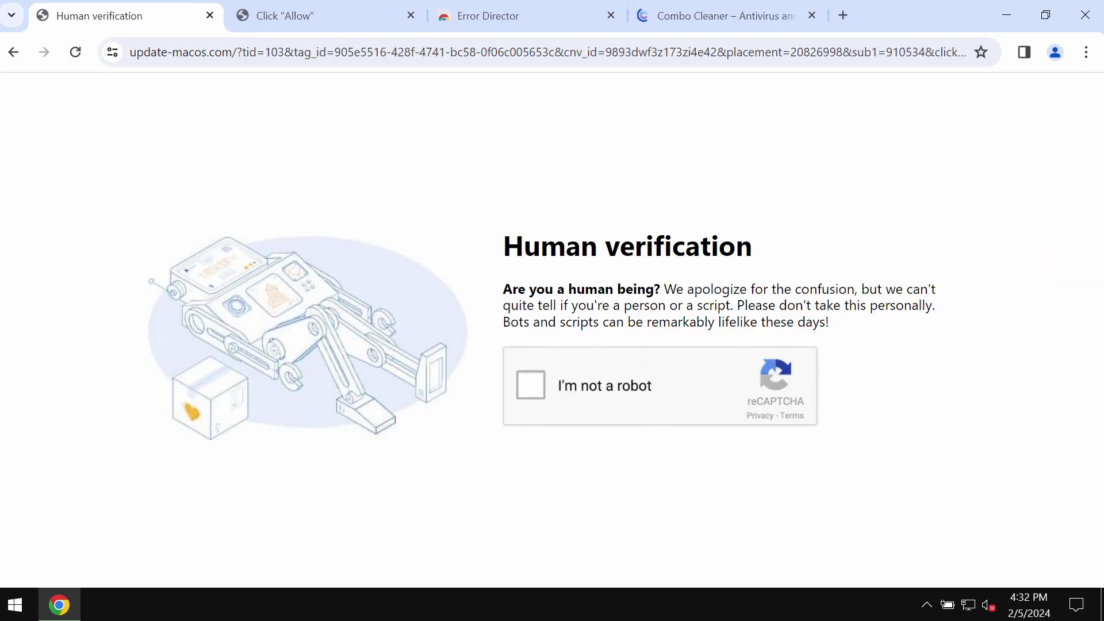
click(690, 15)
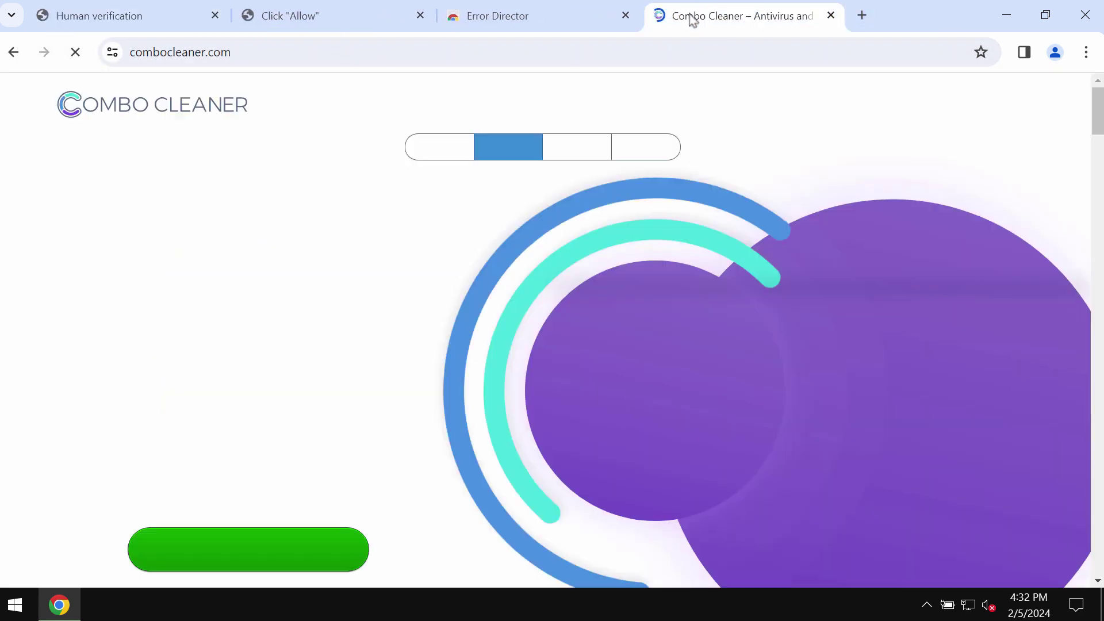
click(1006, 15)
Launch Combo Cleaner from its desktop icon.
double_click(35, 315)
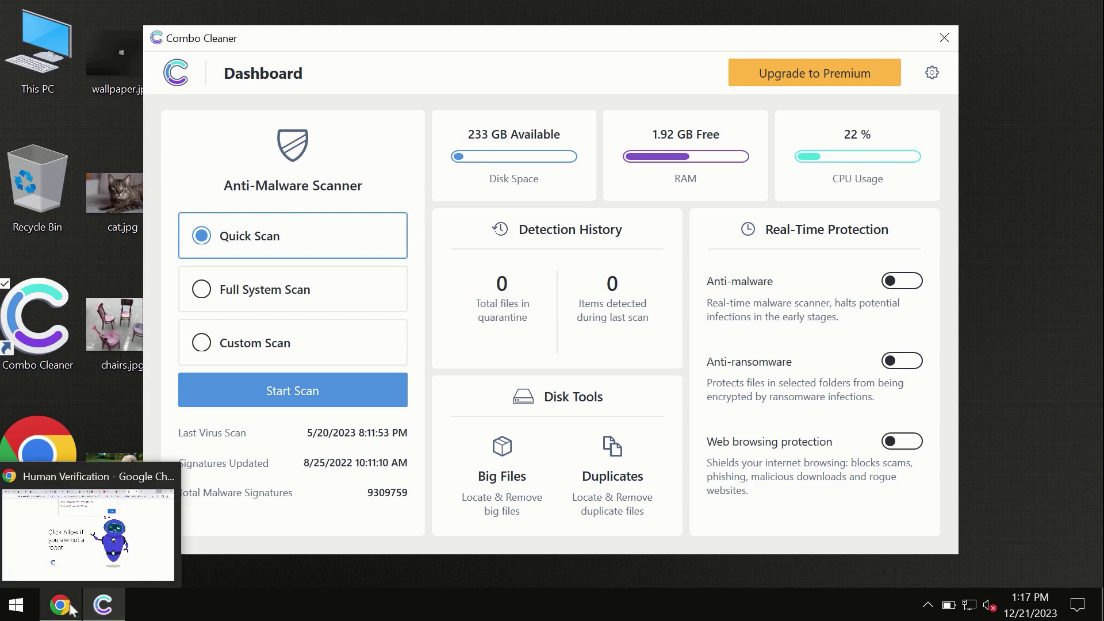
Restore Chrome, open combocleaner.com in a new tab, then minimize the browser.
mouse_move(60, 605)
click(61, 605)
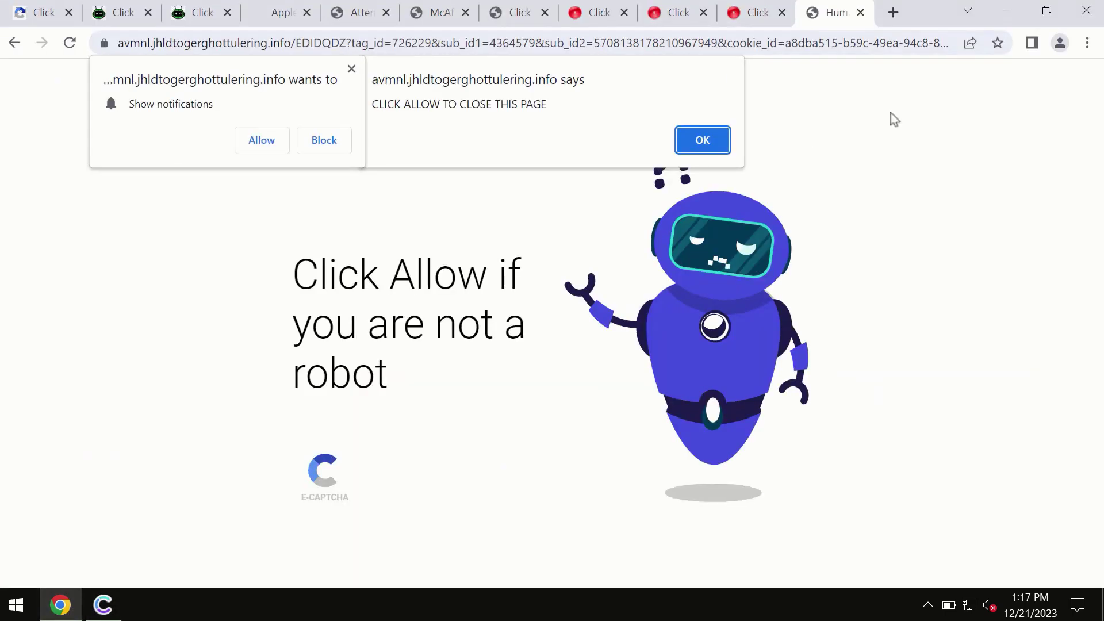
click(893, 12)
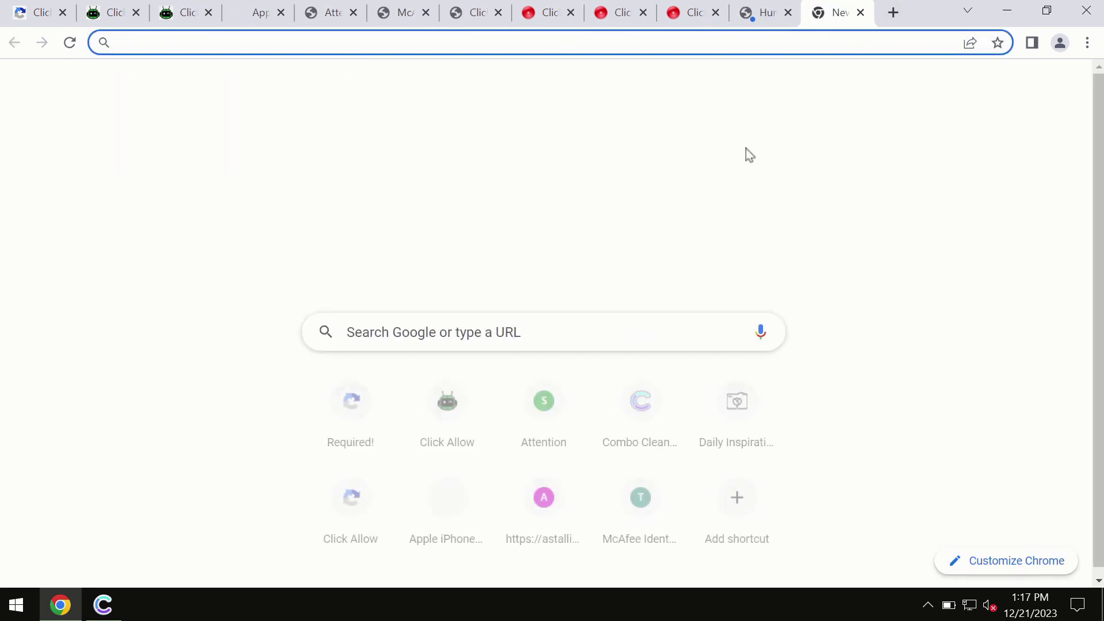
text(c)
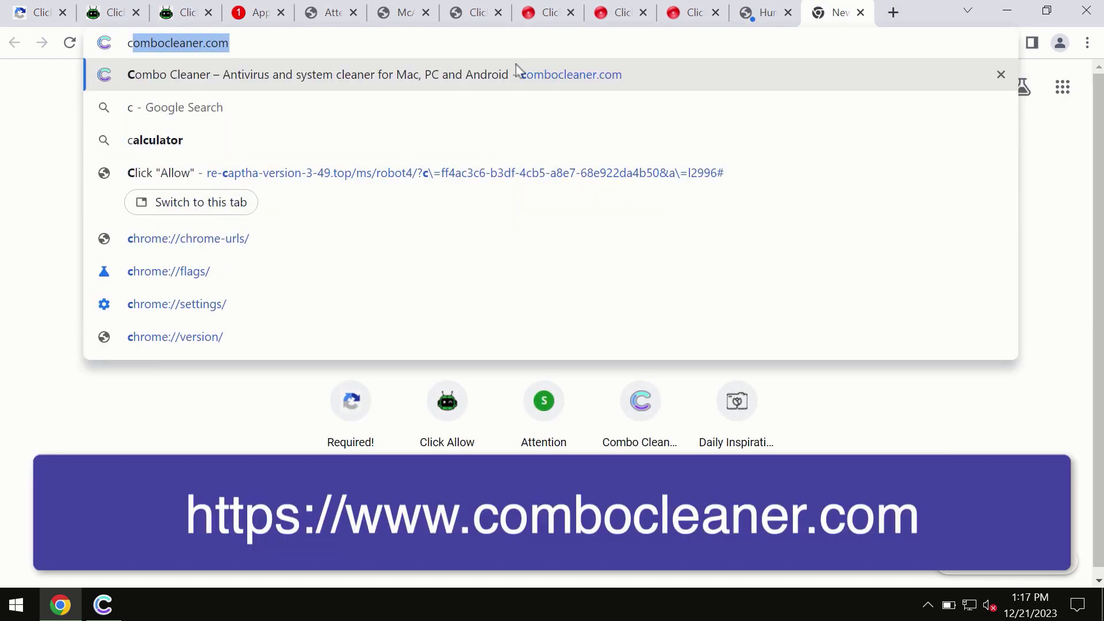
click(522, 71)
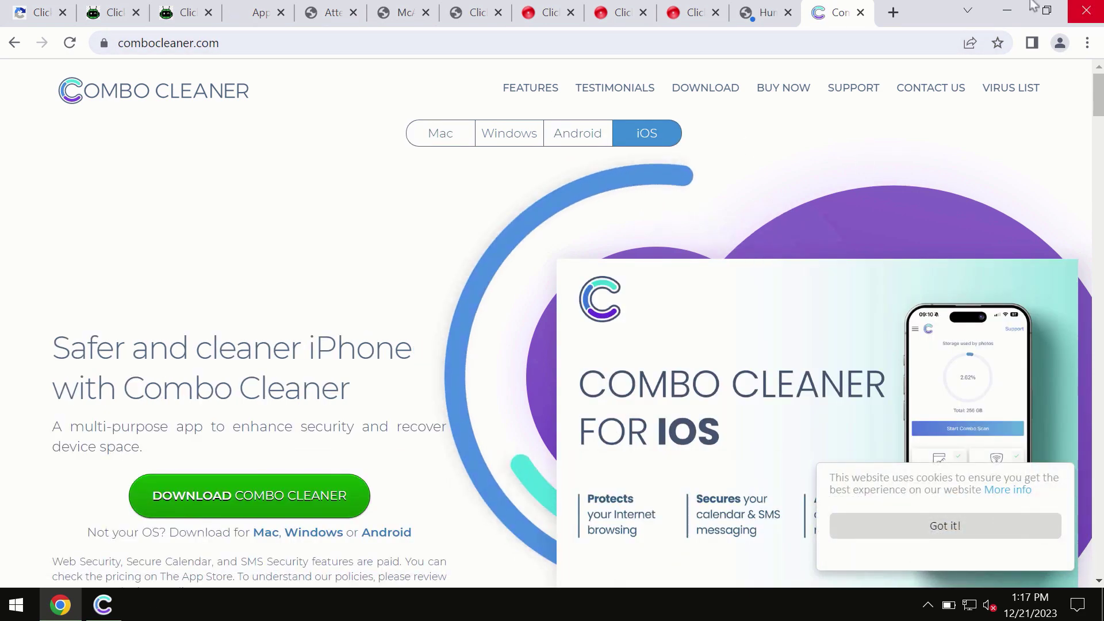
click(1008, 12)
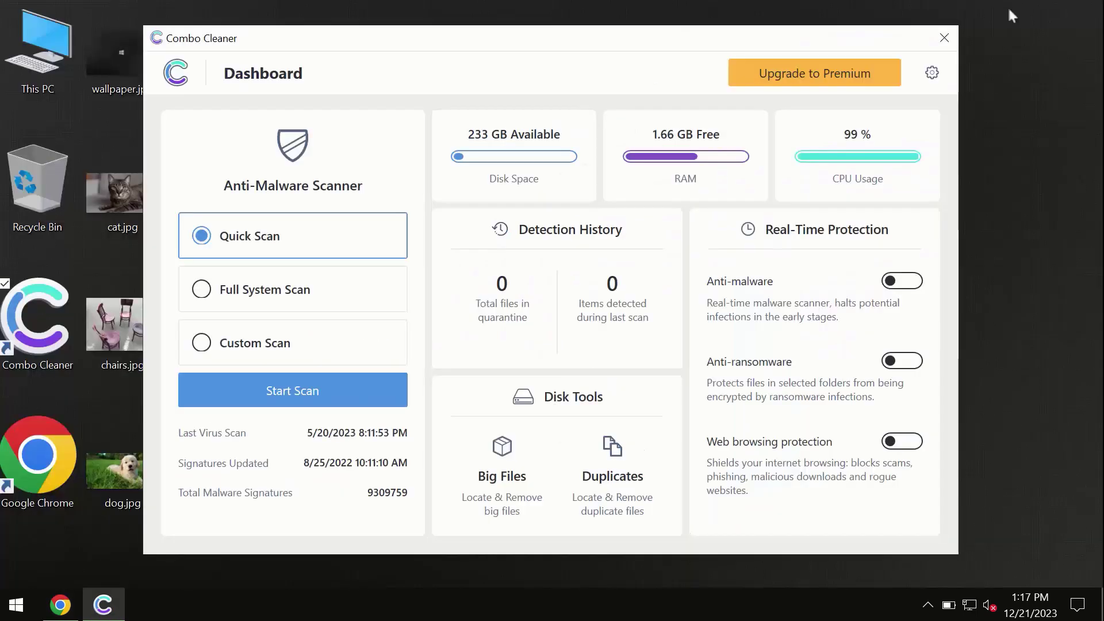
Start a Quick Scan from the Combo Cleaner Dashboard.
click(291, 395)
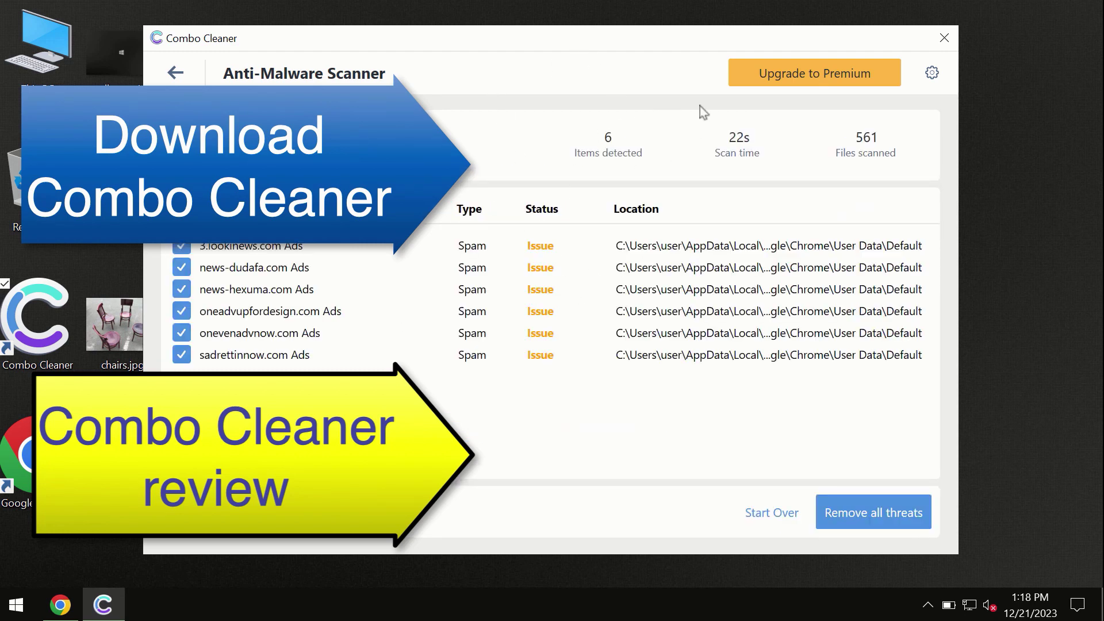
View the Upgrade to Premium page, then return to the scan results.
click(790, 77)
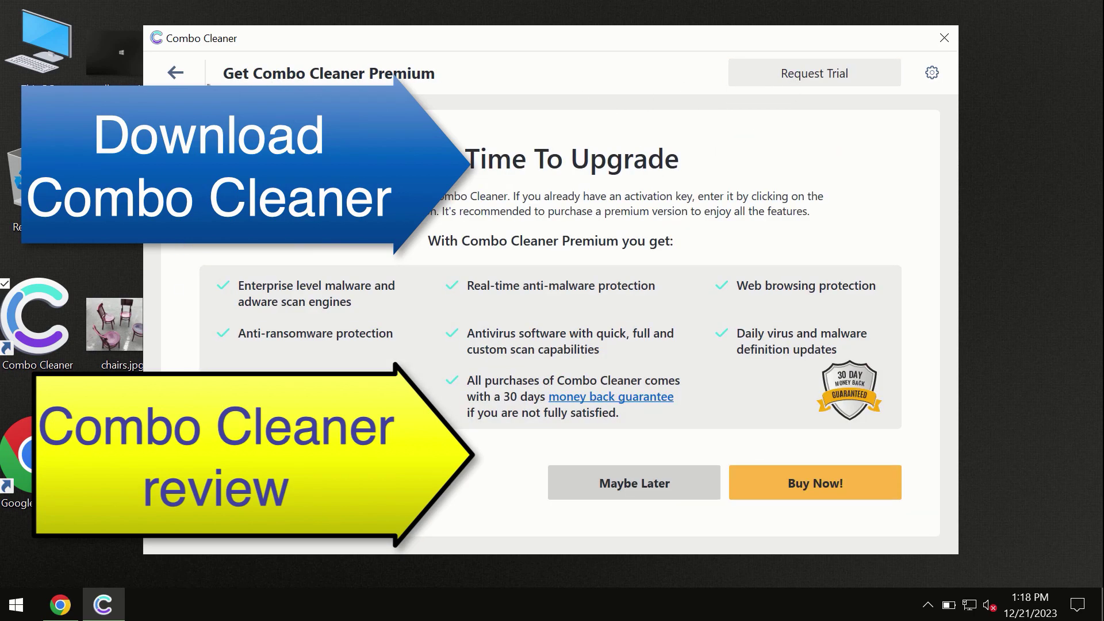
click(182, 76)
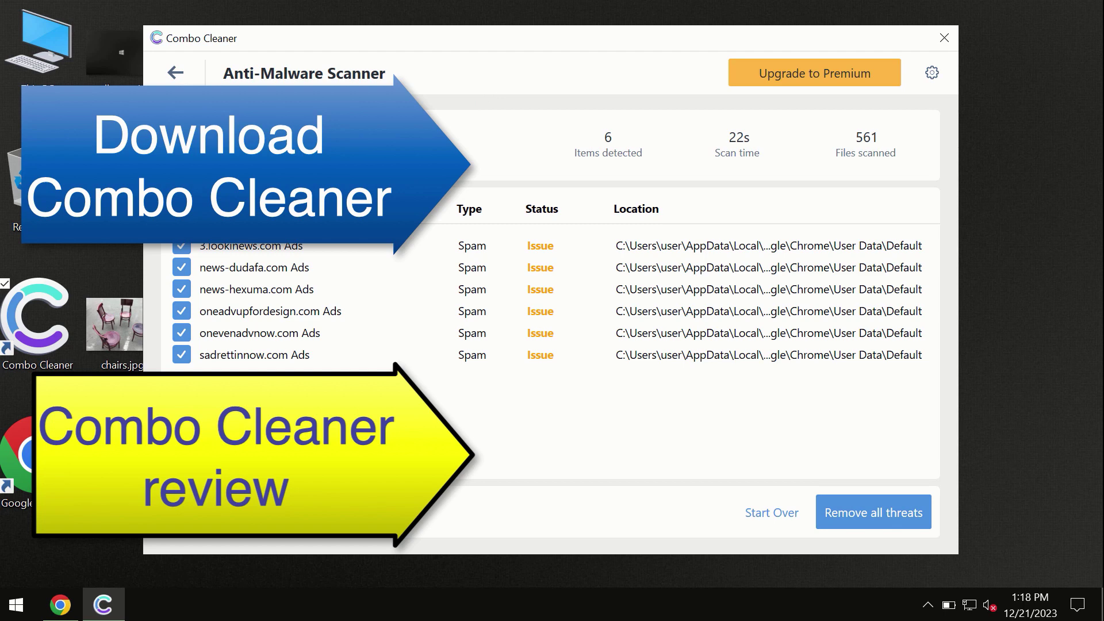